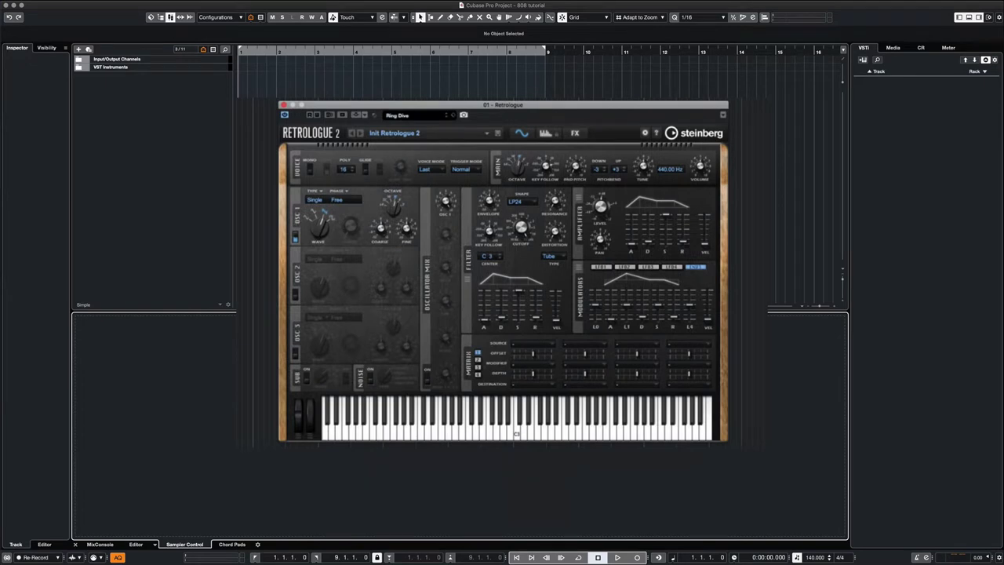
# Load the Retrologue synth in the VST instrument rack and create a MIDI track assigned to it
pyautogui.click(983, 72)
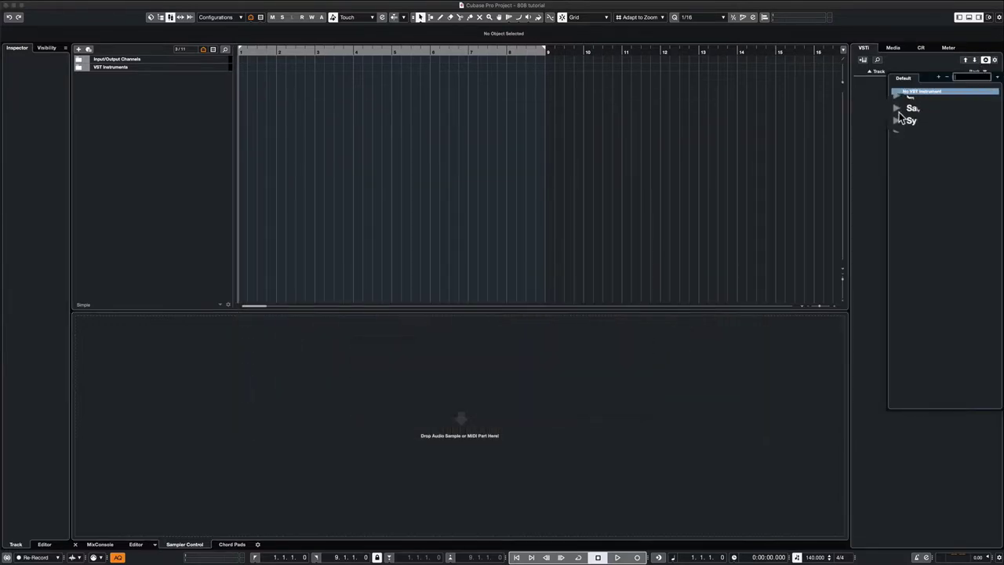
pyautogui.click(898, 117)
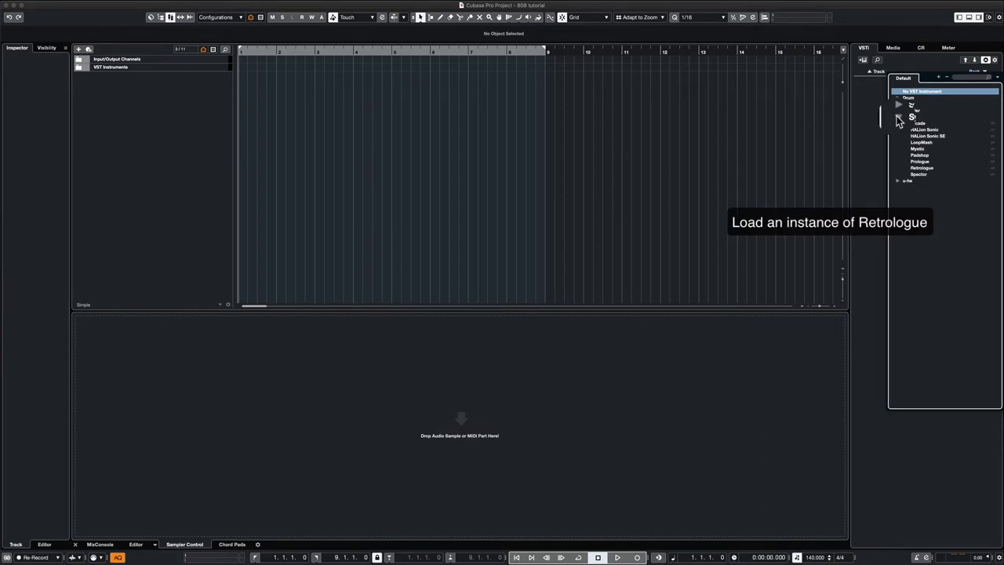
pyautogui.click(922, 168)
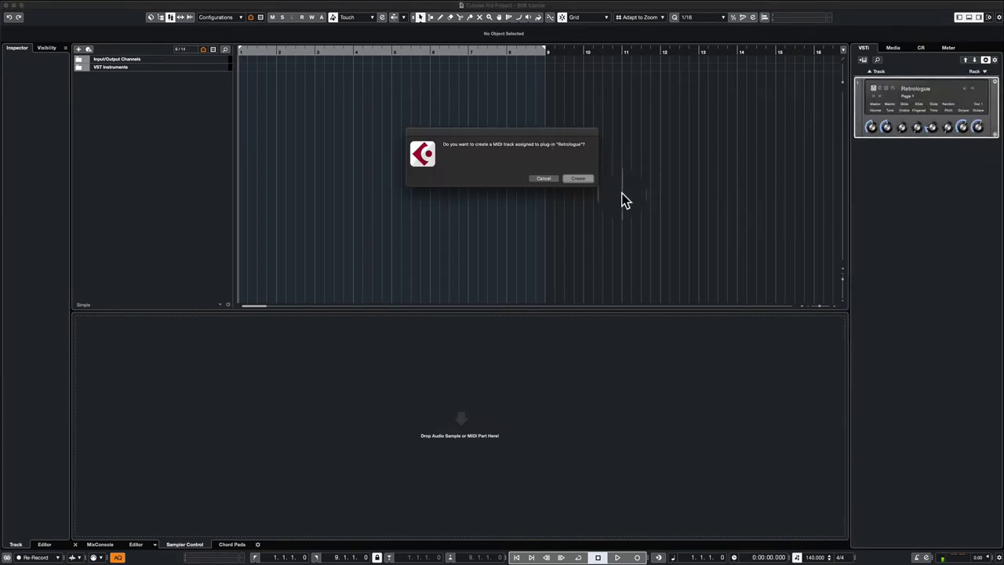
pyautogui.click(579, 179)
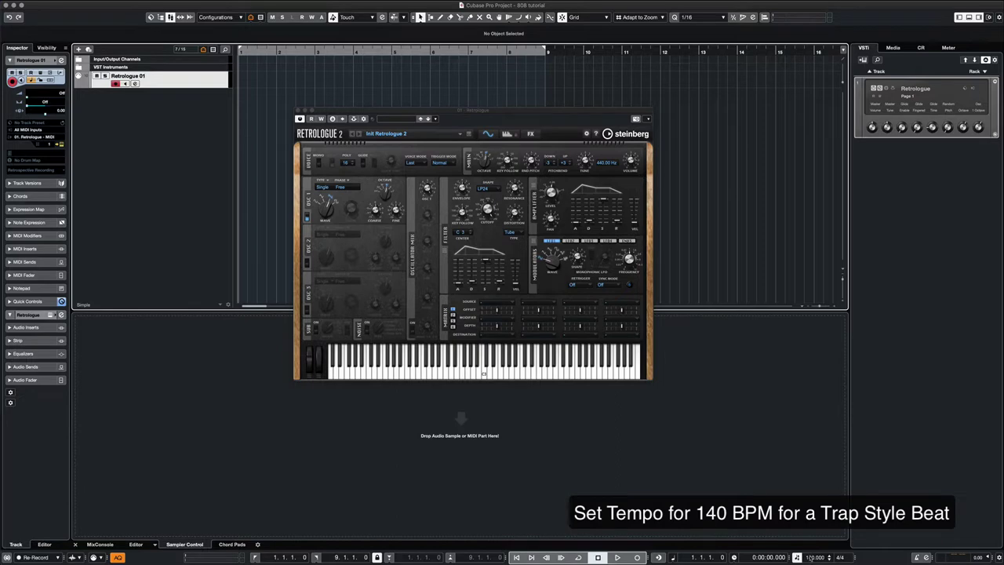
# Set the project tempo to 140 BPM
pyautogui.doubleClick(816, 557)
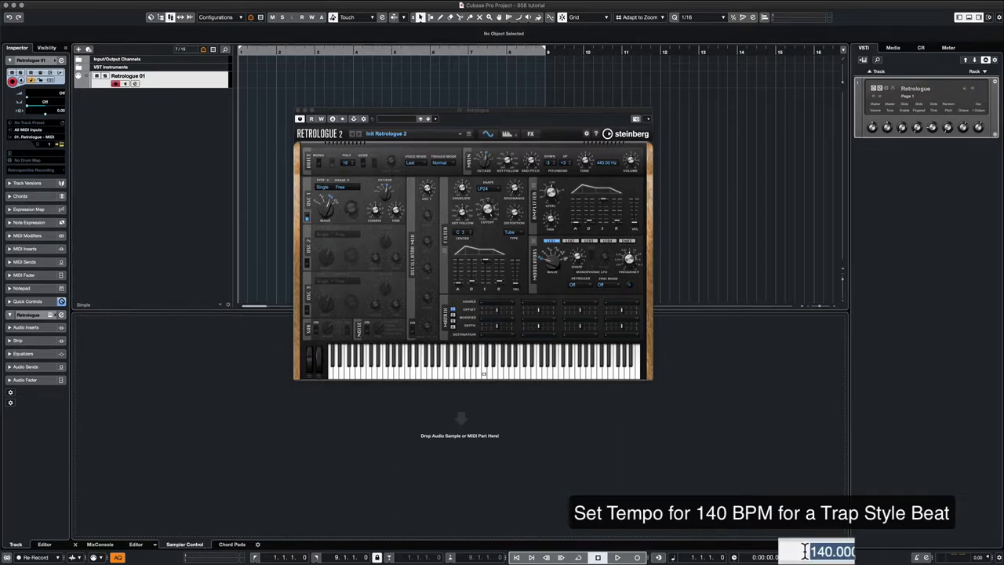
pyautogui.press('Return')
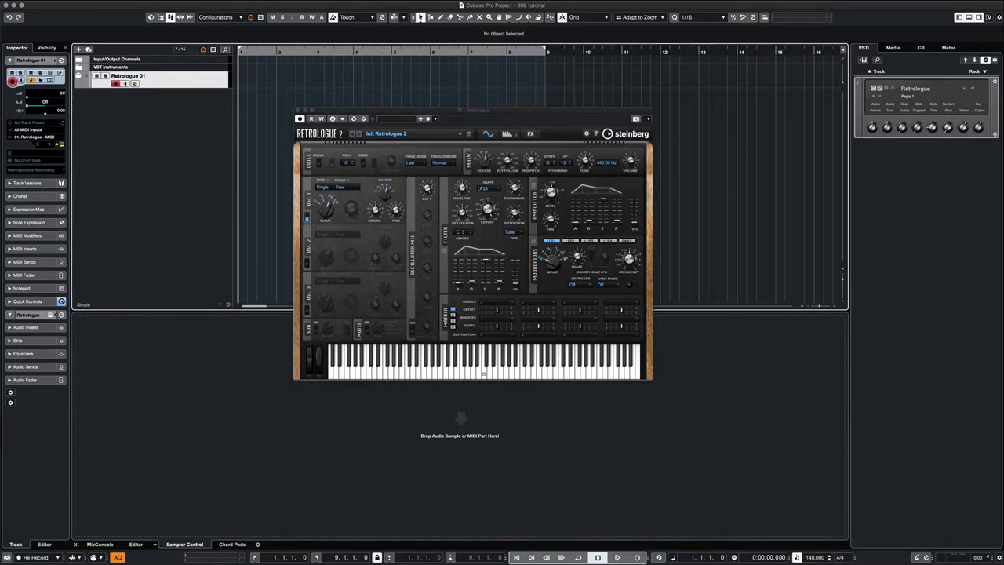
pyautogui.click(689, 431)
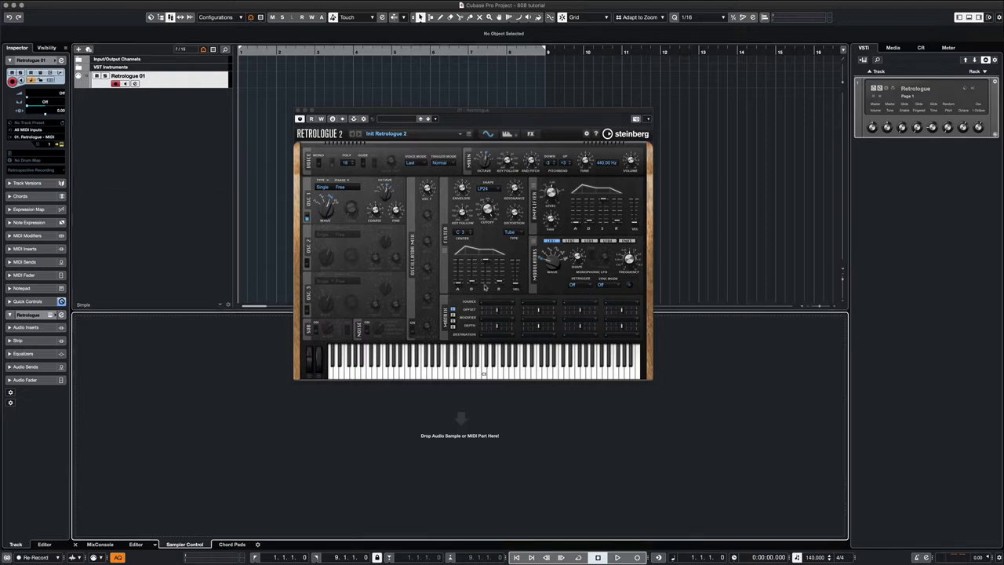
# Switch Retrologue's voice to mono, set oscillator 1's waveform to sine, and audition low notes
pyautogui.click(317, 164)
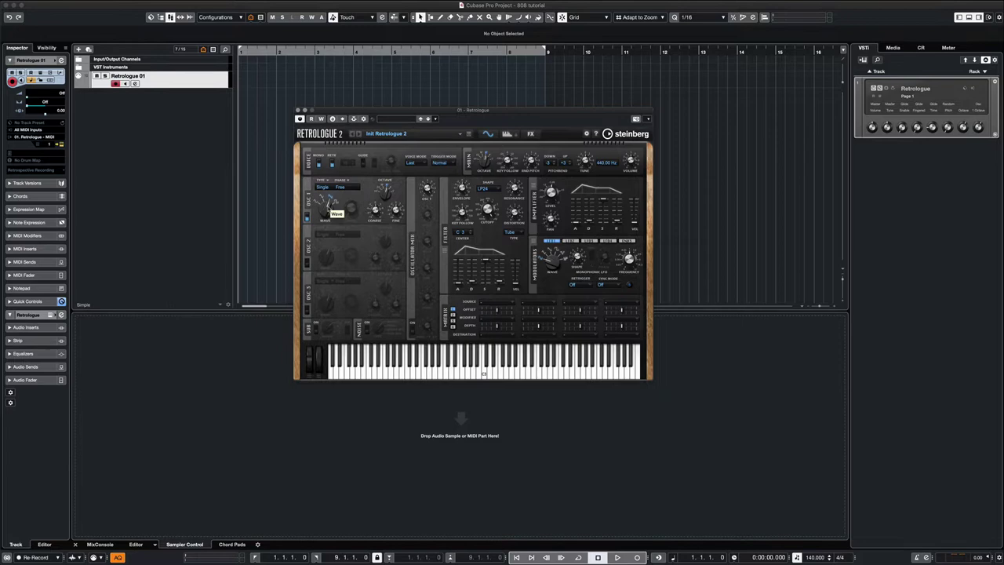
pyautogui.moveTo(323, 217); pyautogui.dragTo(324, 229)
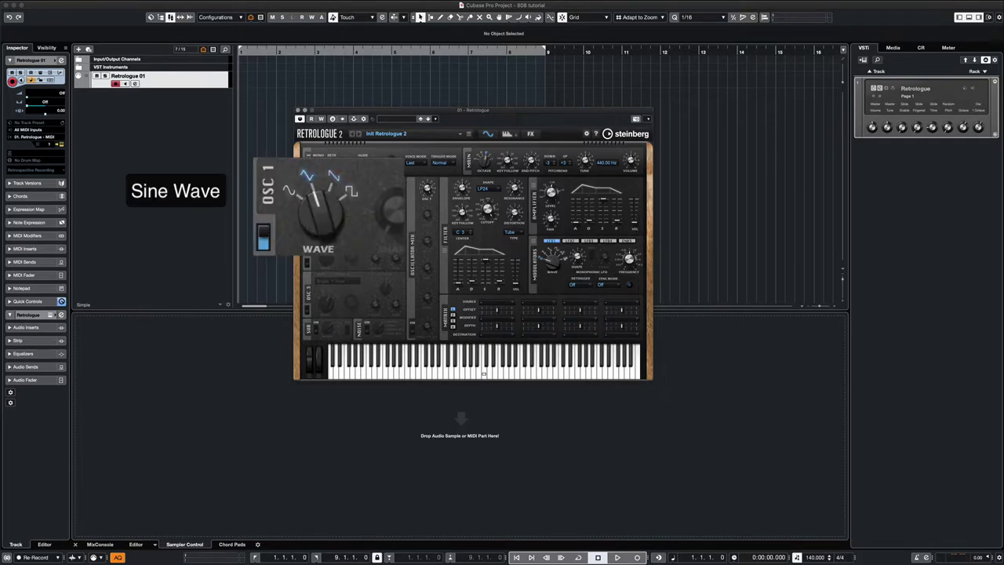
pyautogui.moveTo(338, 263); pyautogui.dragTo(338, 273)
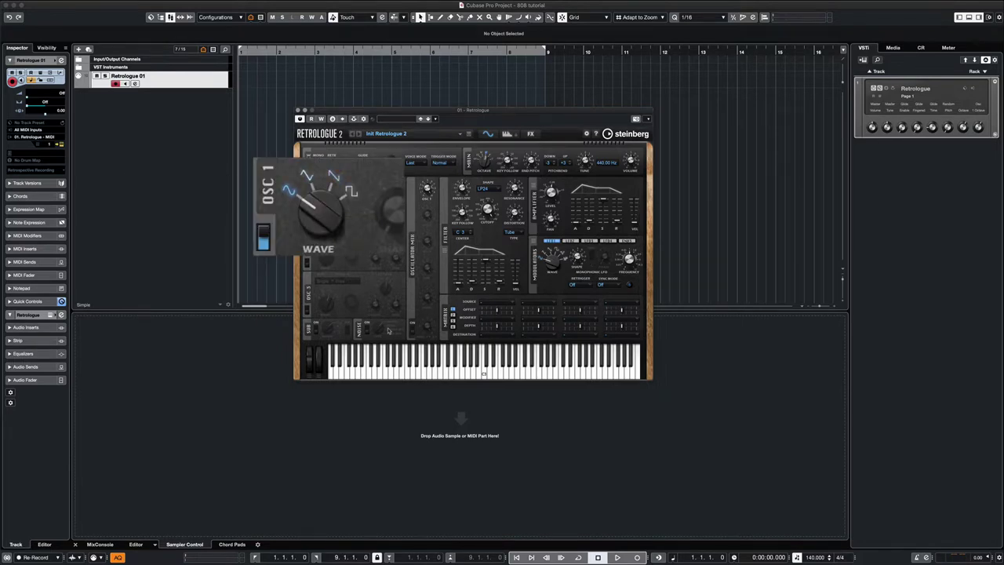
pyautogui.click(424, 373)
pyautogui.click(389, 373)
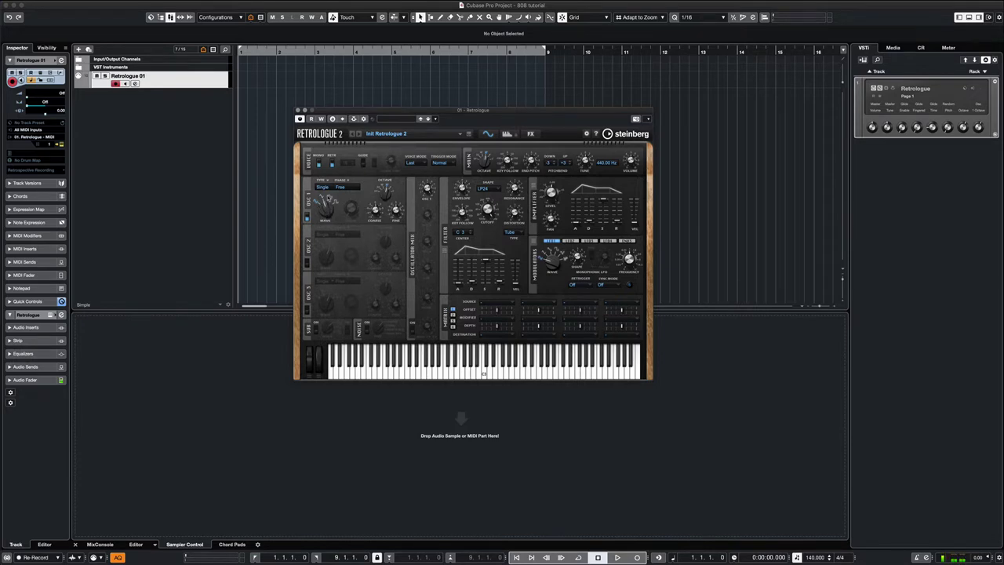
# Audition other waveforms on oscillator 1 with a few notes and return the wave selector to sine
pyautogui.click(429, 358)
pyautogui.click(412, 372)
pyautogui.moveTo(326, 205); pyautogui.dragTo(328, 201)
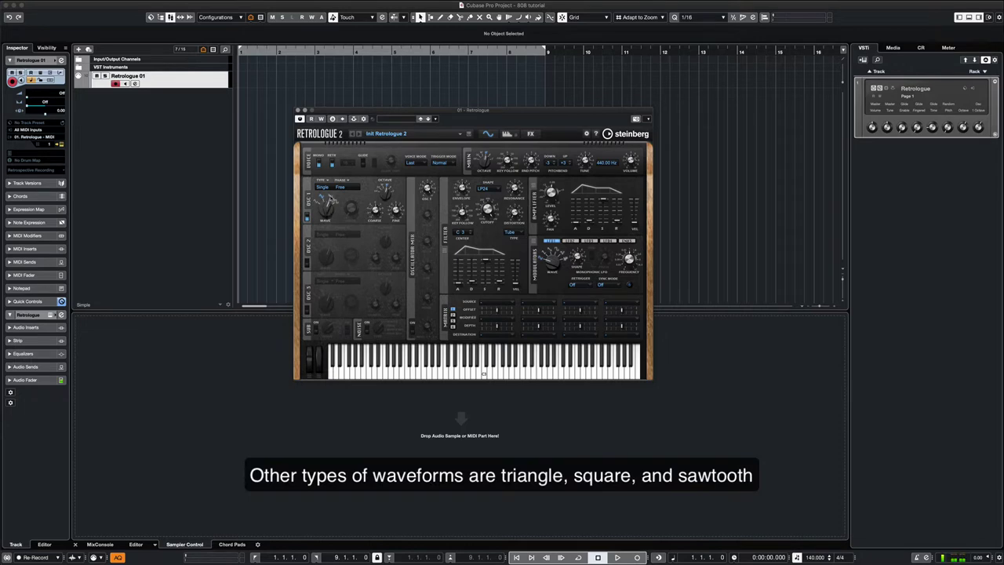
pyautogui.click(447, 368)
pyautogui.click(425, 372)
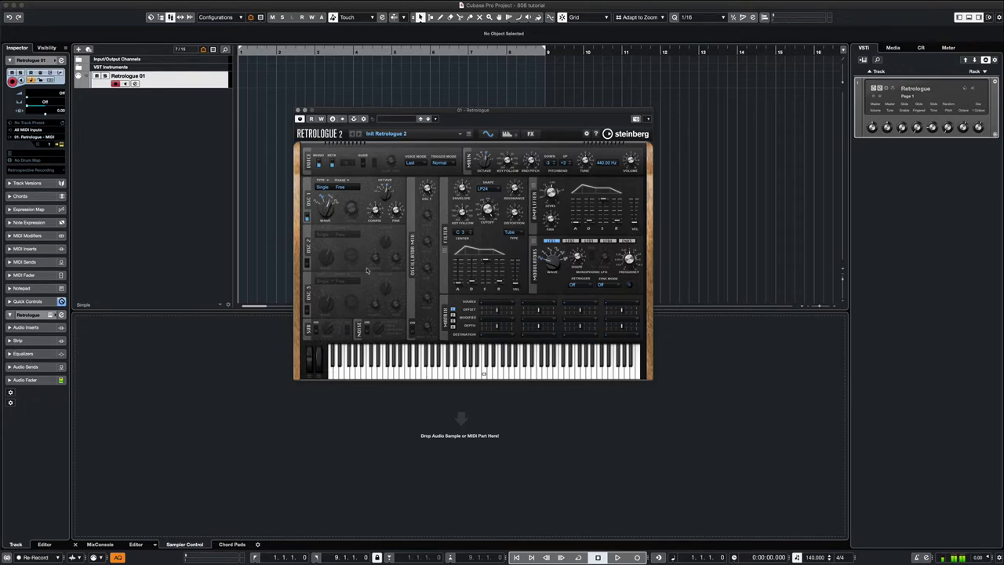
pyautogui.moveTo(330, 209); pyautogui.dragTo(326, 222)
# Lower oscillator 1's octave and set the amplifier envelope's attack to about 35 ms, checking the sound with low notes
pyautogui.moveTo(385, 190); pyautogui.dragTo(387, 196)
pyautogui.moveTo(577, 223); pyautogui.dragTo(576, 219)
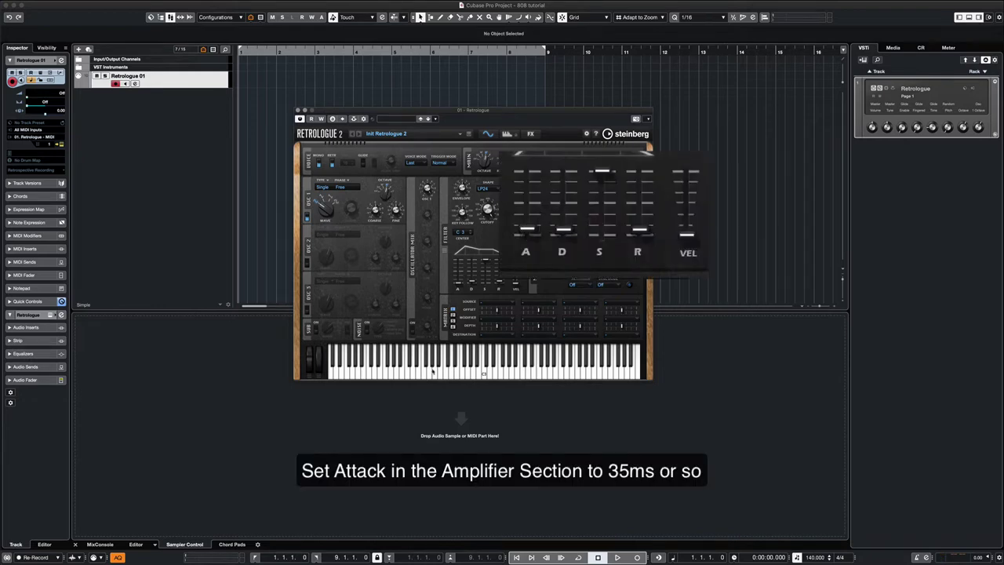
pyautogui.click(412, 376)
pyautogui.click(397, 376)
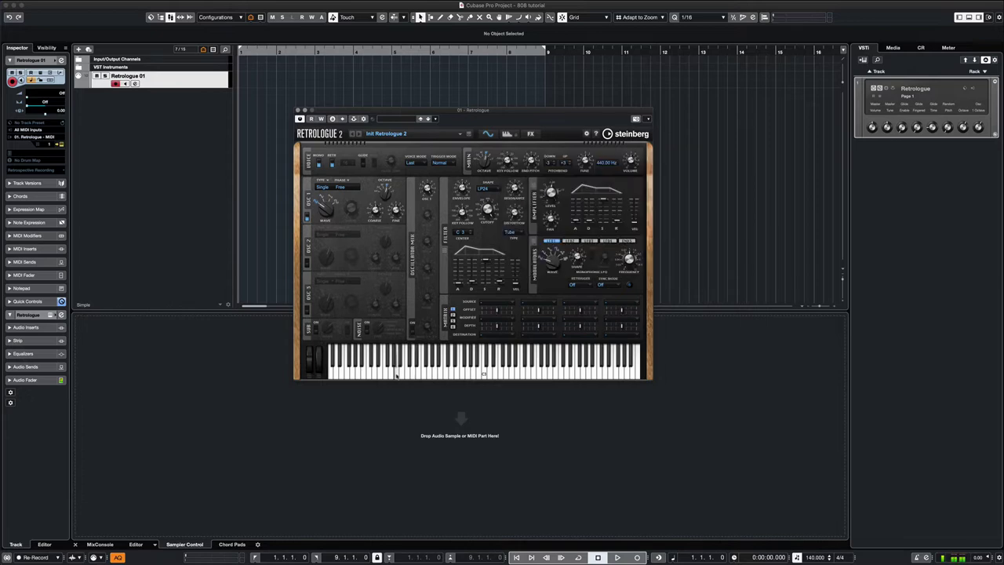
pyautogui.click(428, 376)
pyautogui.moveTo(578, 224)
pyautogui.click(395, 375)
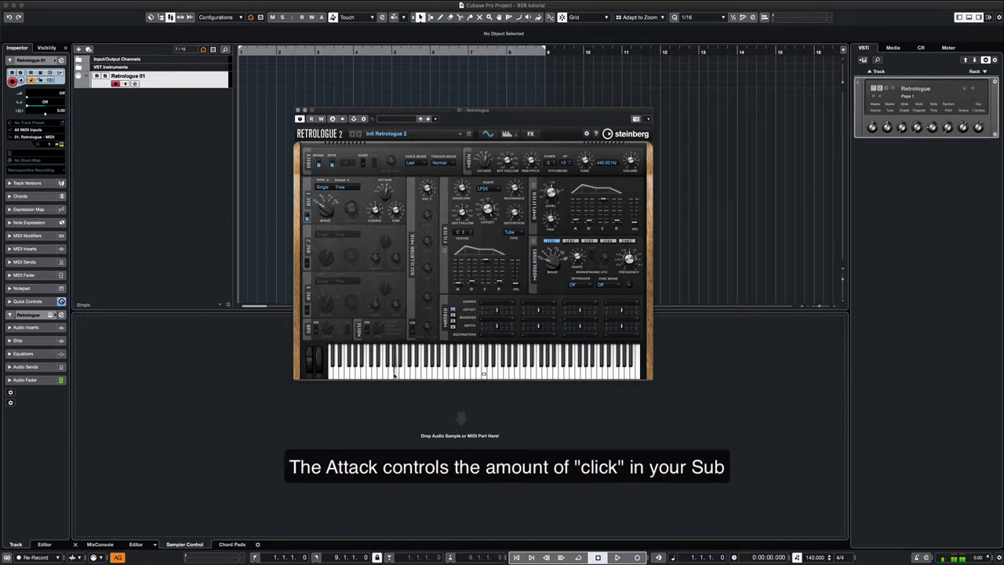
pyautogui.click(381, 376)
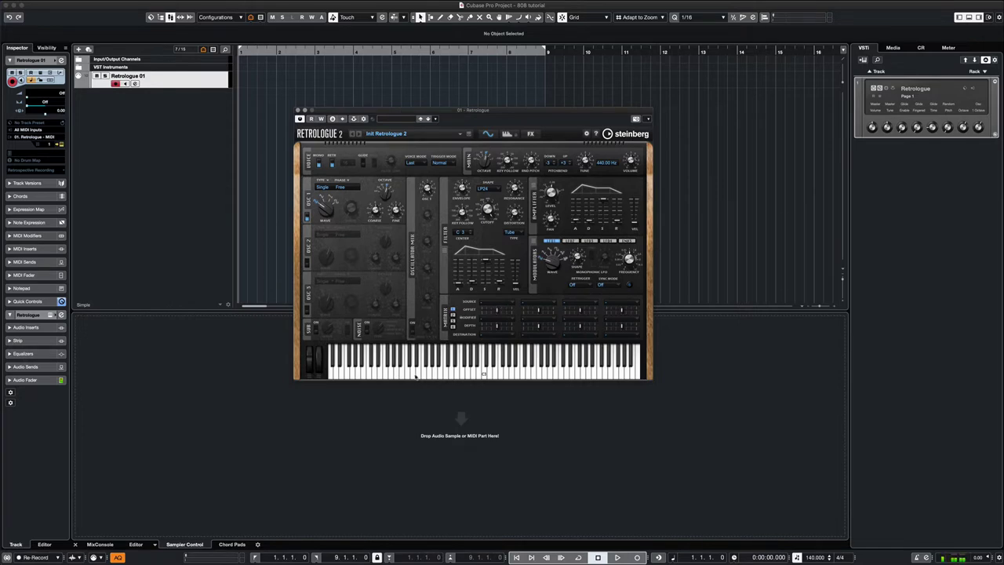
pyautogui.click(415, 375)
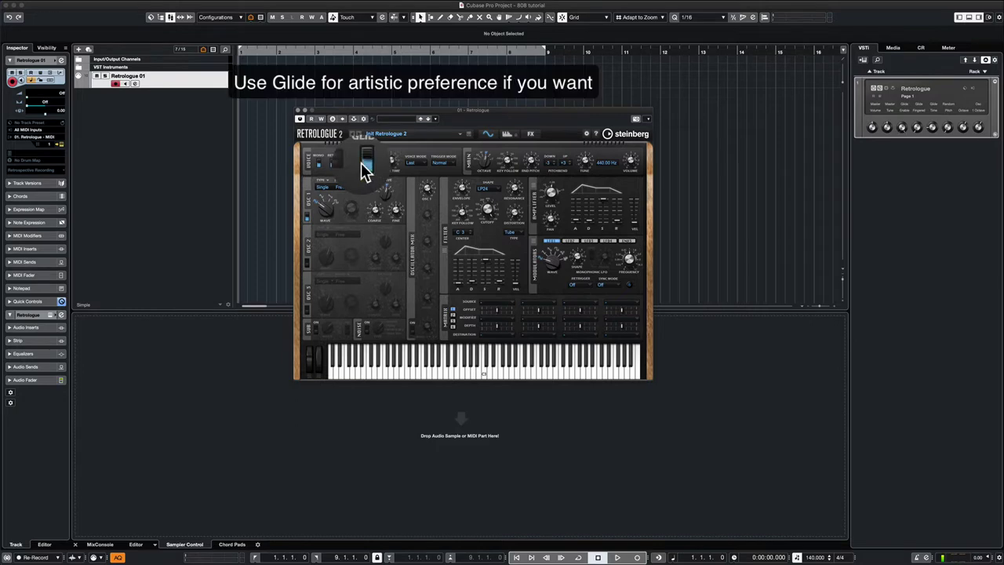
# Try the Glide effect and its glide time on held notes, and switch Glide off again
pyautogui.click(430, 374)
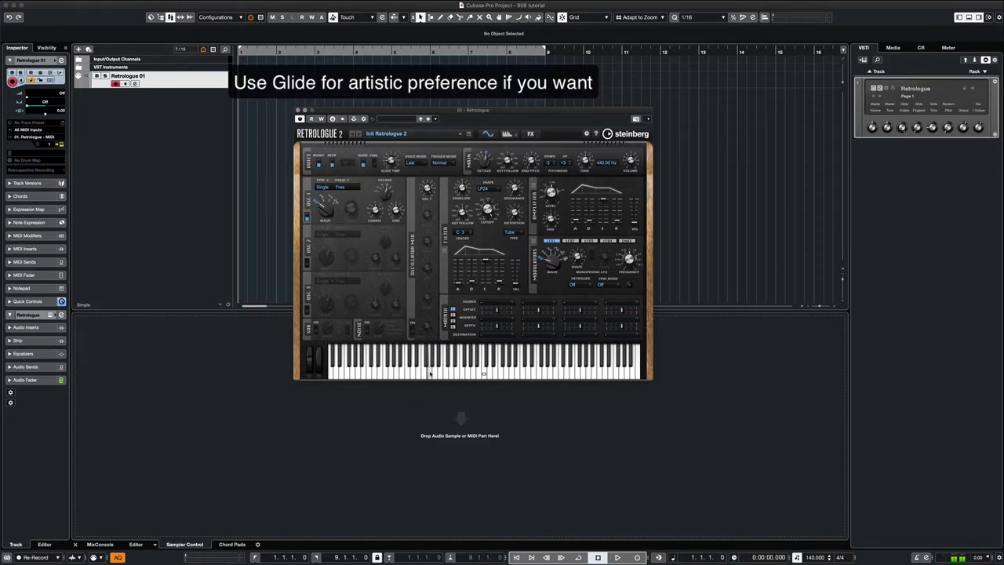
pyautogui.moveTo(430, 374); pyautogui.dragTo(433, 375)
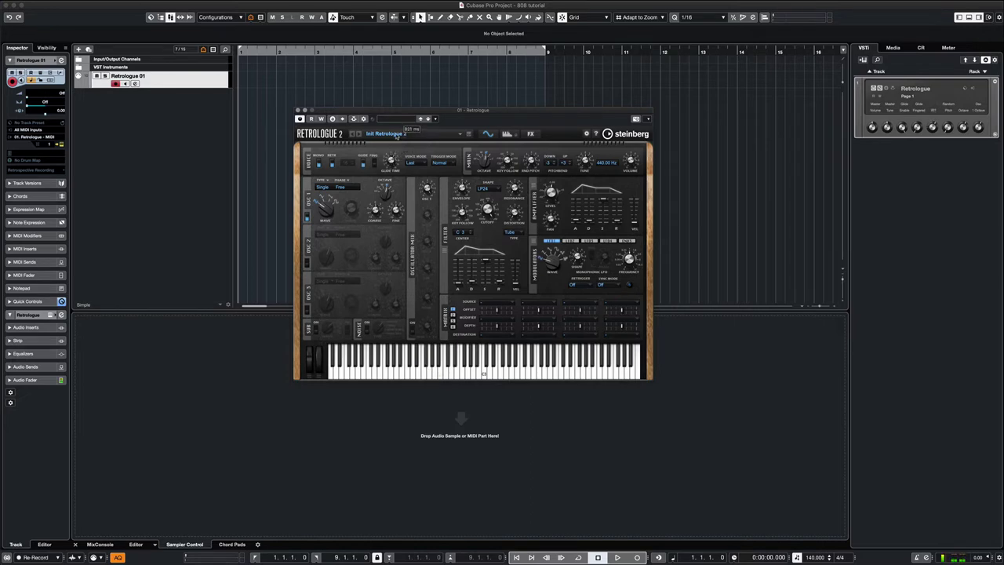
pyautogui.click(434, 373)
pyautogui.moveTo(433, 373)
pyautogui.mouseDown()
pyautogui.moveTo(443, 374)
pyautogui.moveTo(431, 375)
pyautogui.mouseUp()
pyautogui.click(363, 166)
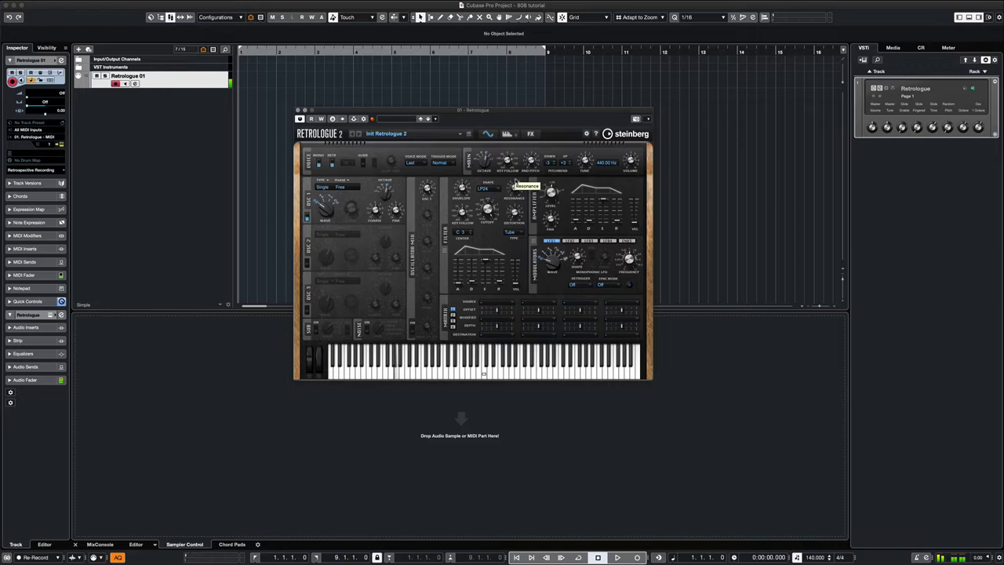
# Add some Tube distortion in Retrologue's filter section without overdriving the bass
pyautogui.moveTo(513, 213); pyautogui.dragTo(514, 184)
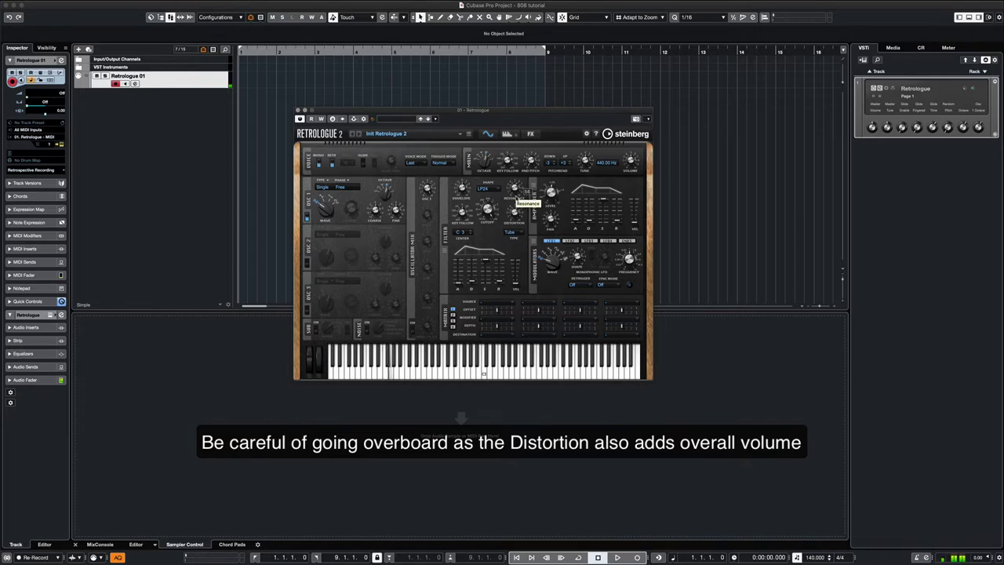
pyautogui.moveTo(515, 217); pyautogui.dragTo(515, 222)
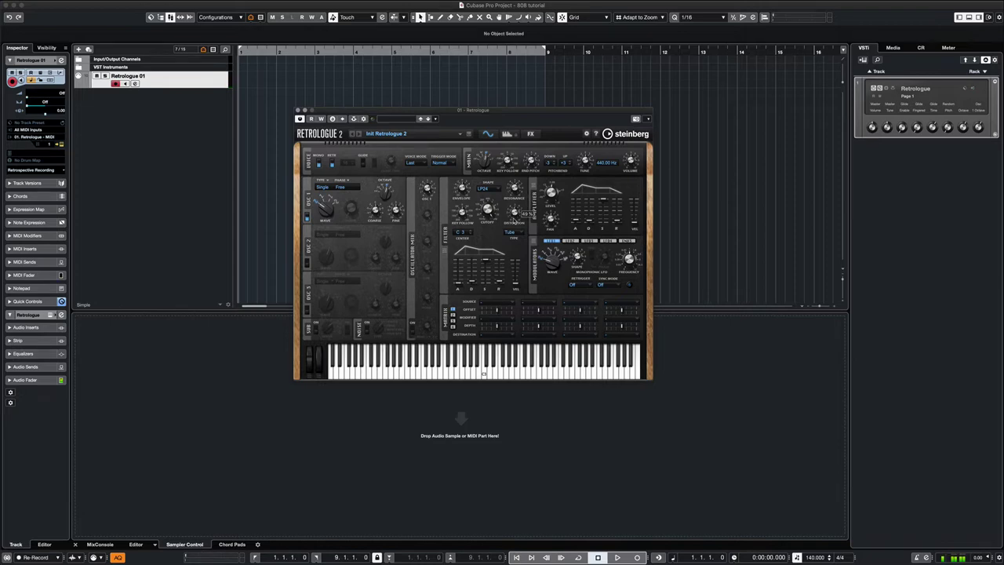
# Create an eight-bar MIDI part on the Retrologue 01 track and open it in the key editor, keeping the synth window clear
pyautogui.doubleClick(255, 80)
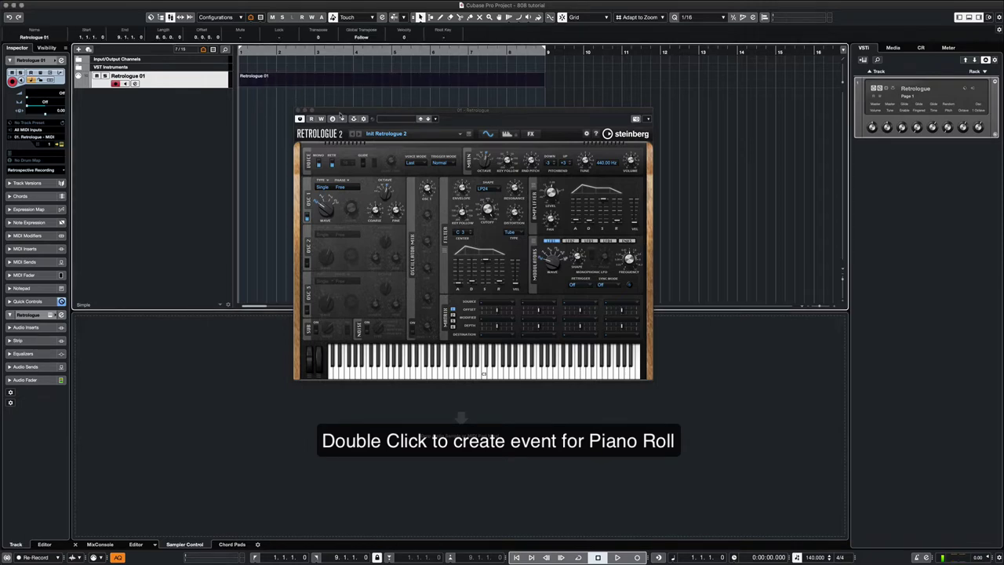
pyautogui.moveTo(372, 114); pyautogui.dragTo(300, 116)
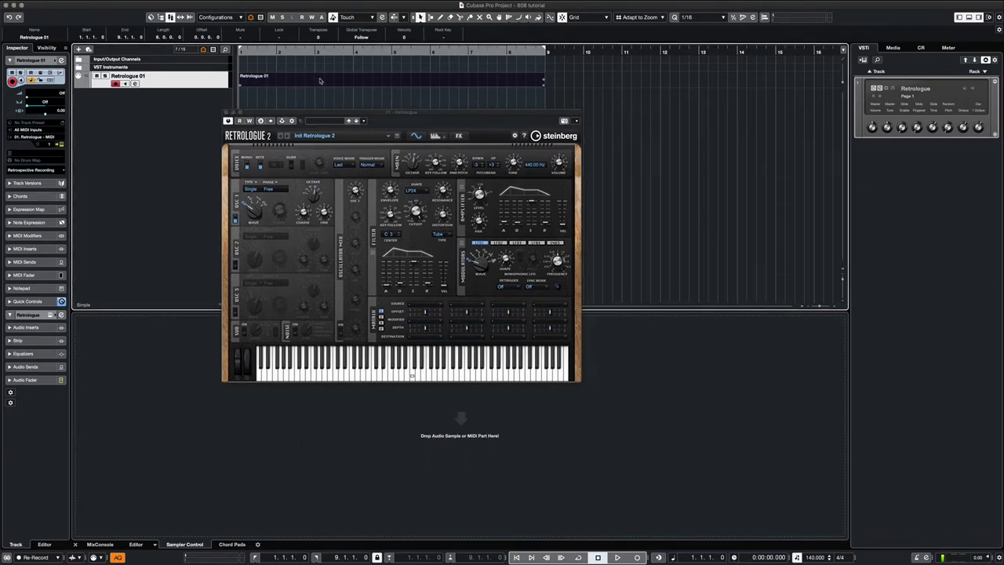
pyautogui.doubleClick(315, 80)
pyautogui.moveTo(369, 114); pyautogui.dragTo(662, 72)
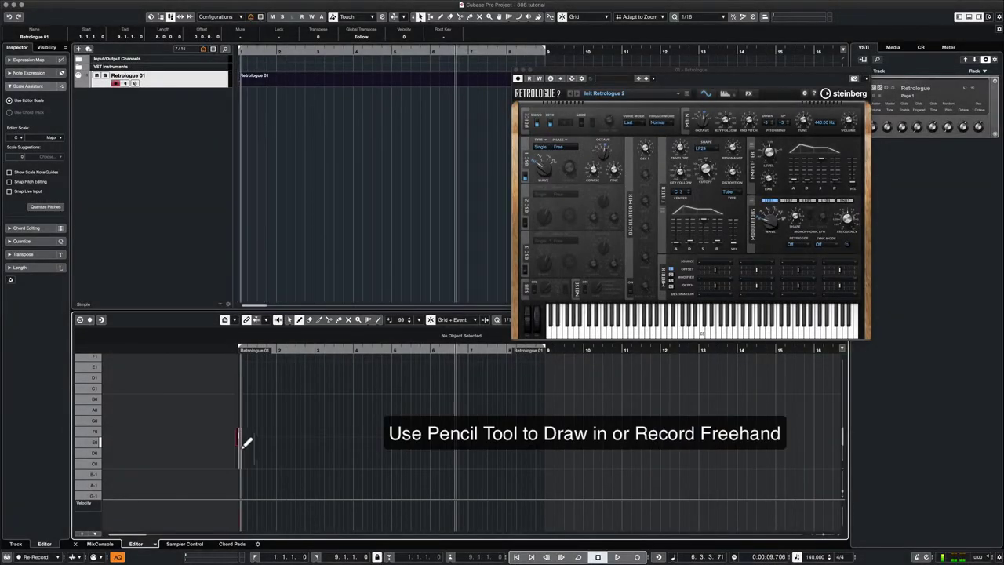
# Draw two E0 notes, a short G0 note and another E0 note across bars 1 to 3 of the part
pyautogui.moveTo(242, 442); pyautogui.dragTo(292, 441)
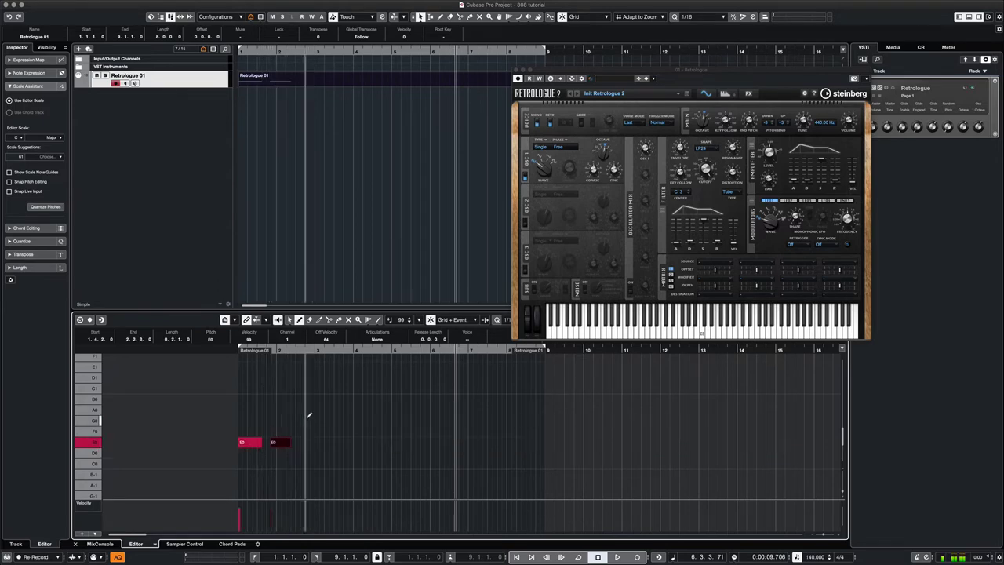
pyautogui.click(309, 420)
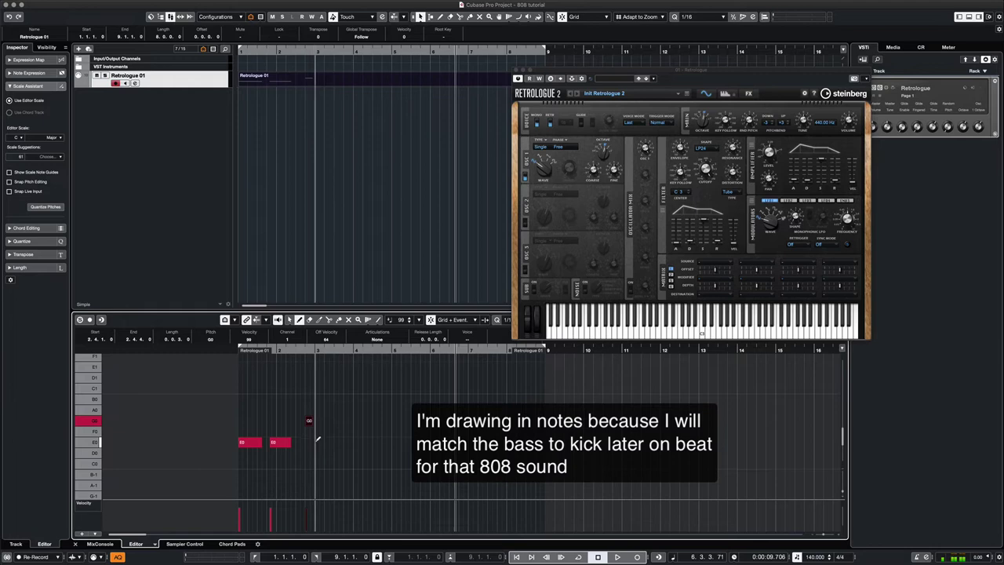
pyautogui.moveTo(317, 441); pyautogui.dragTo(338, 442)
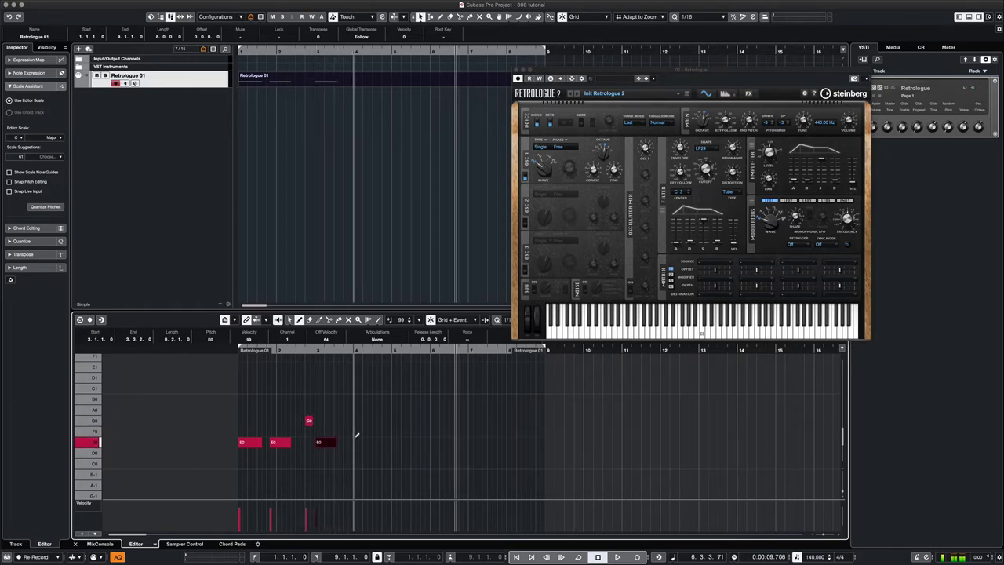
pyautogui.press('space')
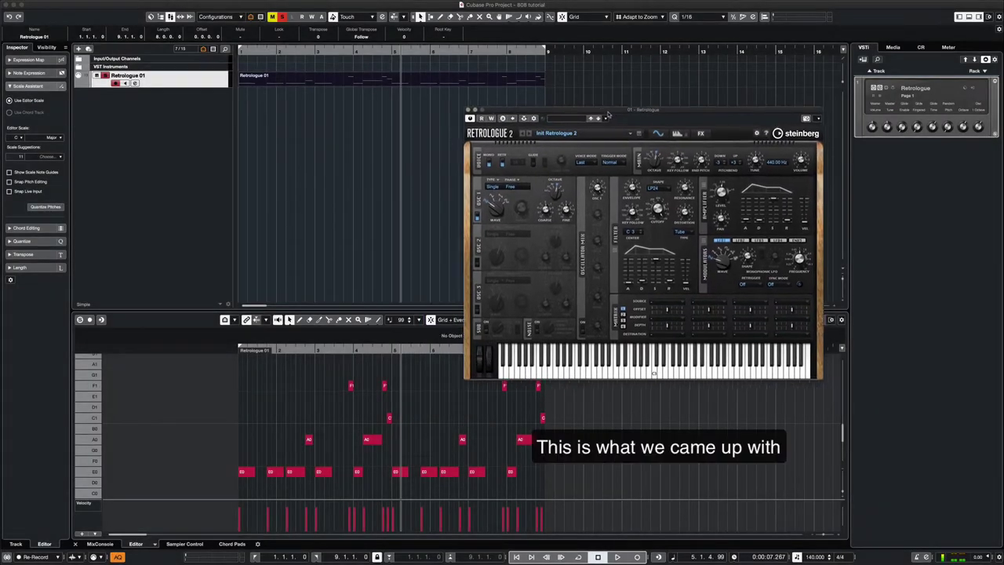
# Play back the bass pattern from the start of the project
pyautogui.moveTo(608, 116); pyautogui.dragTo(613, 112)
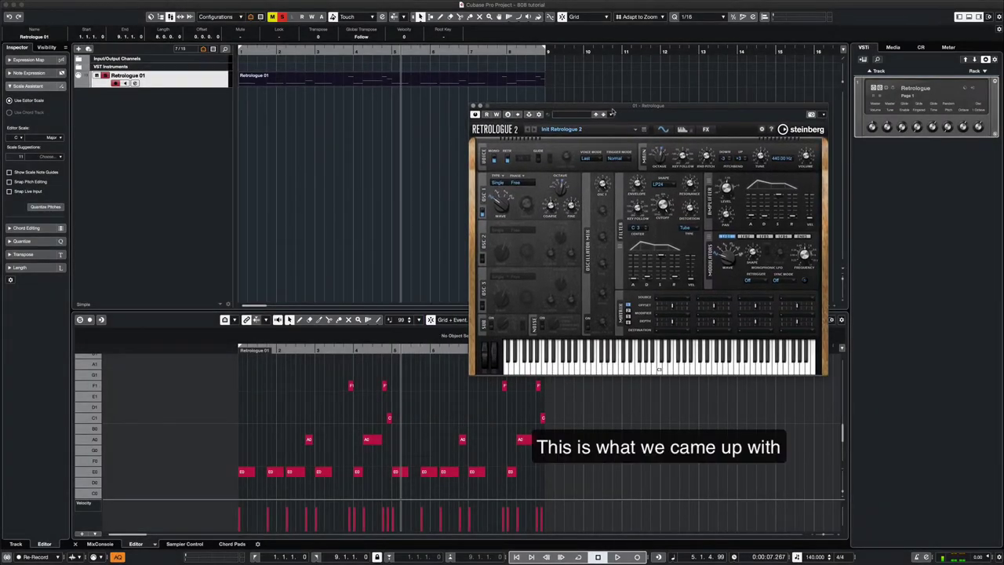
pyautogui.click(335, 242)
pyautogui.press('.')
pyautogui.press('space')
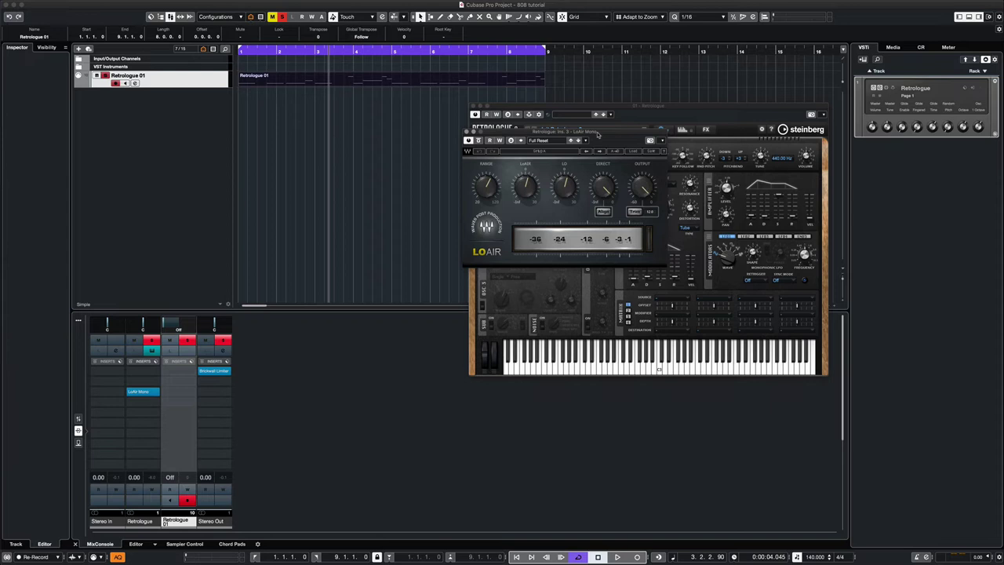
# Move the LoAir Mono insert's window off the synth and load its Sub Harmonic Mastering preset
pyautogui.moveTo(597, 133); pyautogui.dragTo(394, 356)
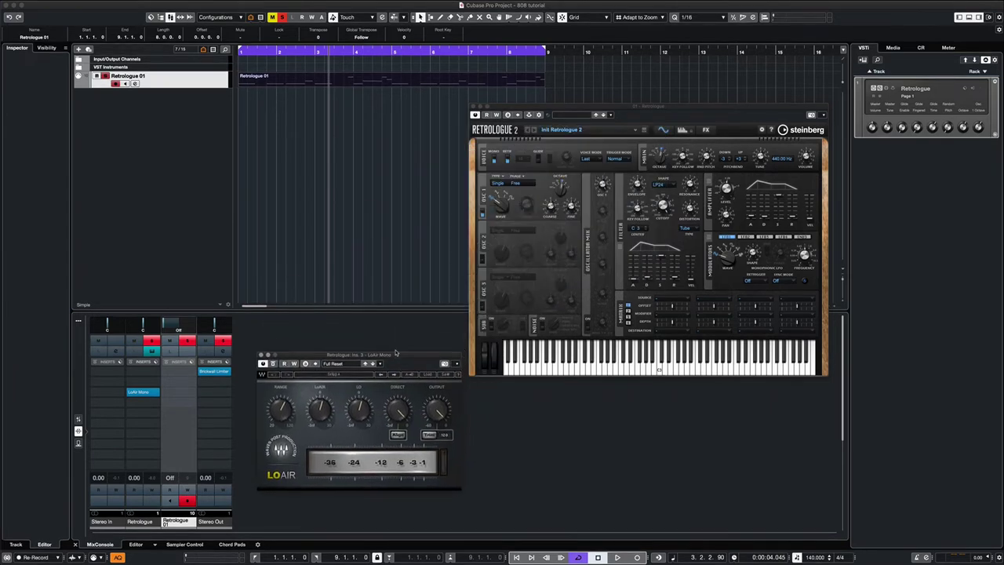
pyautogui.click(428, 375)
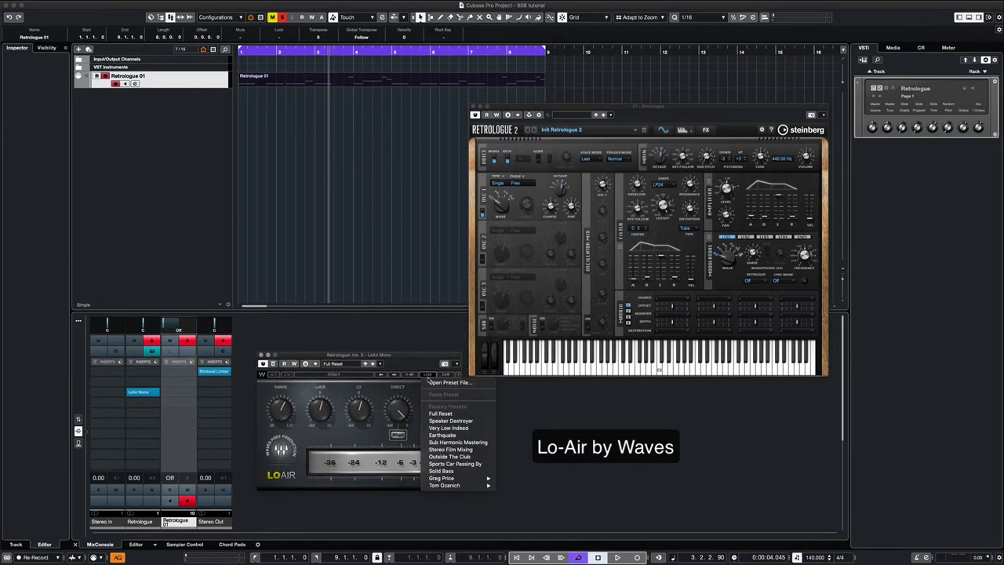
pyautogui.click(453, 444)
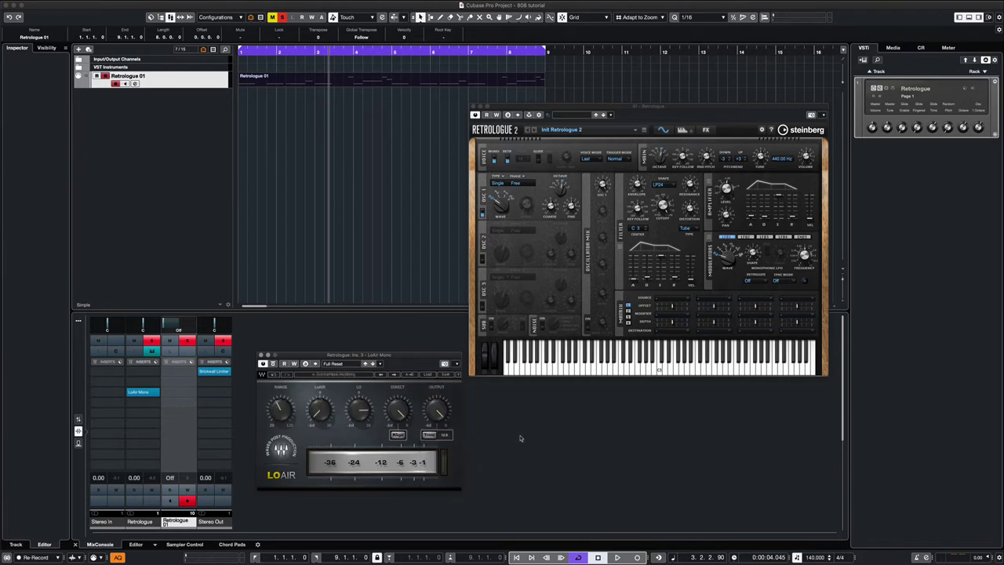
# Audition the bass through LoAir Mono and insert the Pro-Q 3 equalizer in the slot below it on the Retrologue channel
pyautogui.press('space')
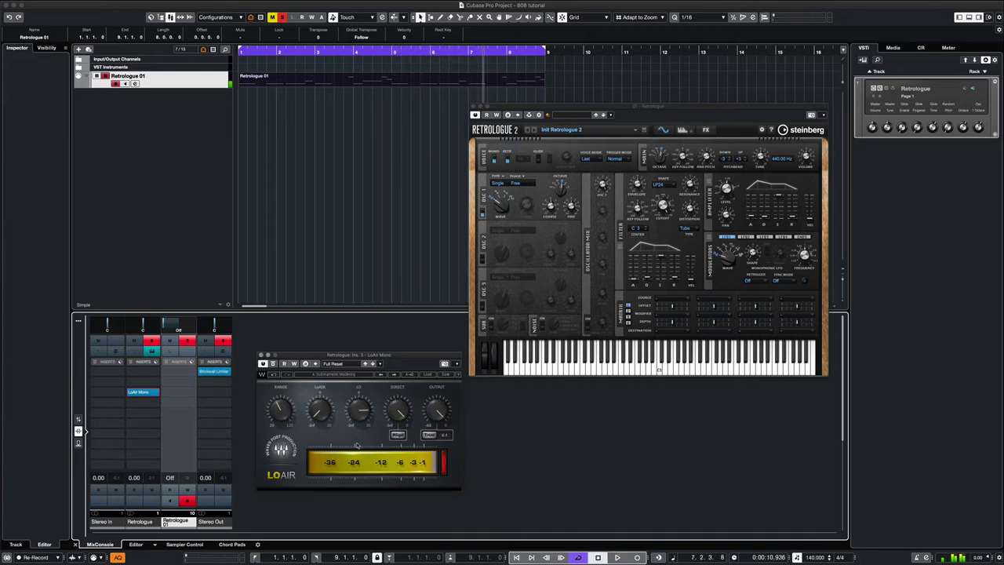
pyautogui.click(157, 403)
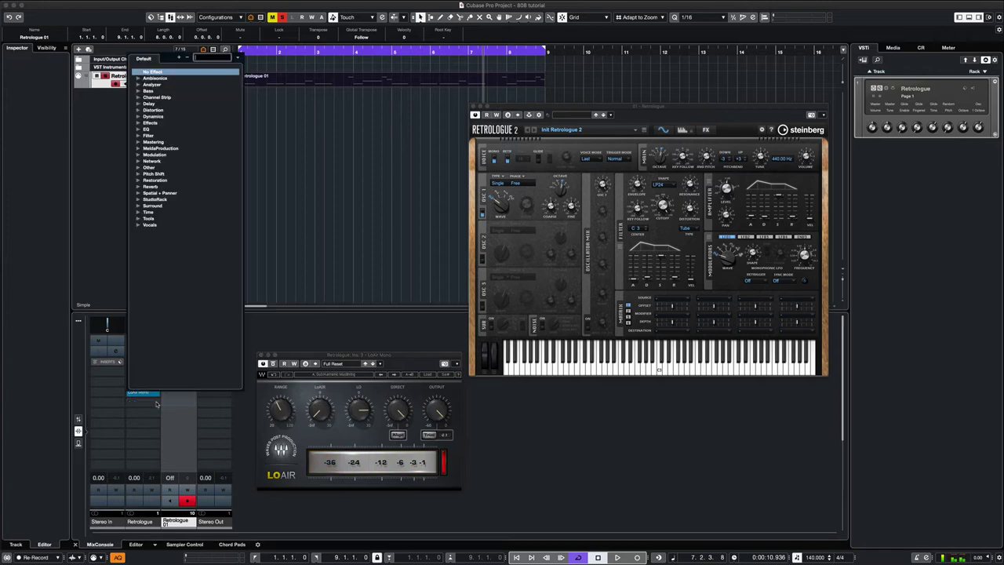
pyautogui.click(138, 129)
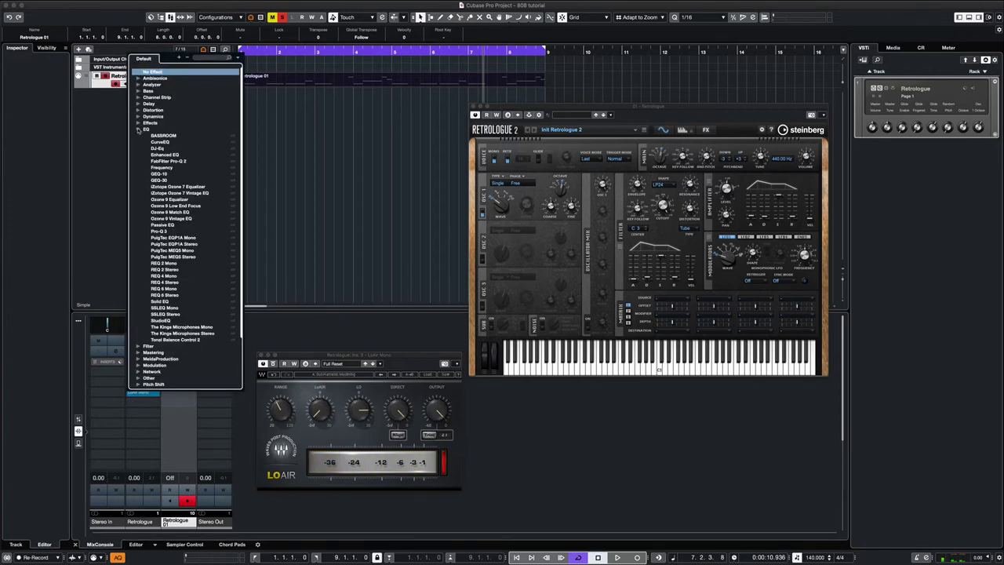
pyautogui.click(162, 231)
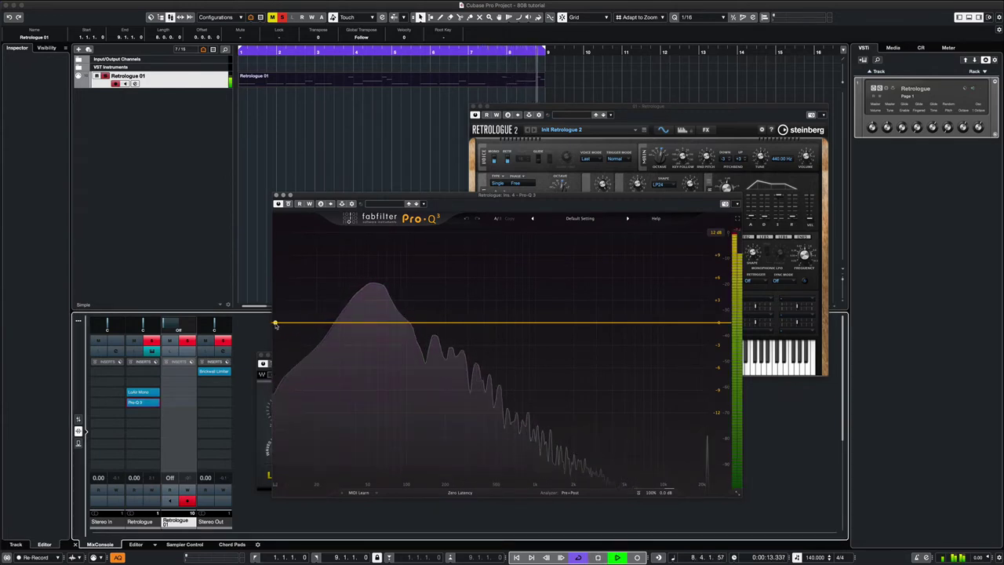
# Shape the Pro-Q 3 curve with a low cut at about 29 Hz, a high cut near 23.7 kHz and a 1.69 dB bell around 113 Hz
pyautogui.moveTo(274, 323); pyautogui.dragTo(333, 321)
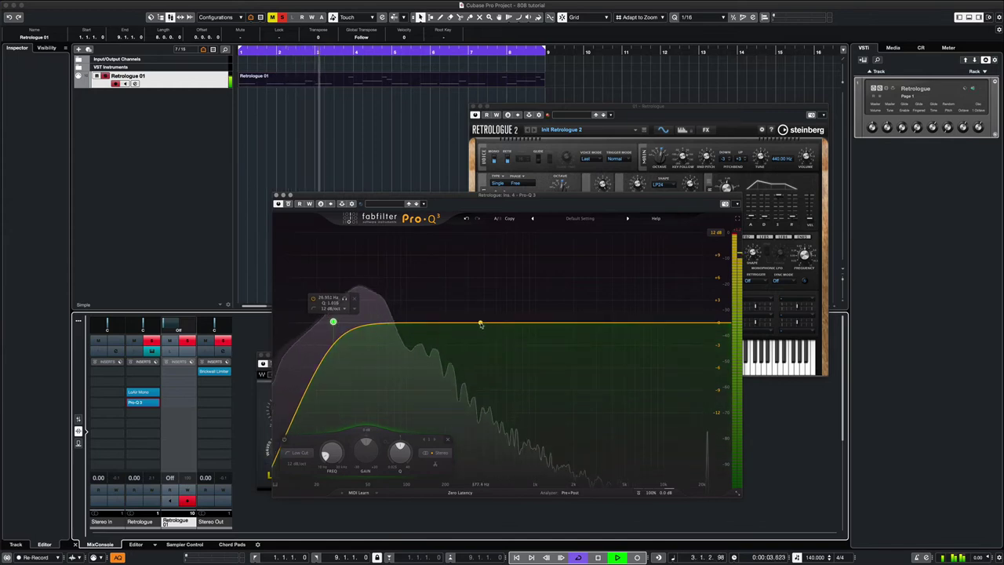
pyautogui.moveTo(481, 324); pyautogui.dragTo(485, 316)
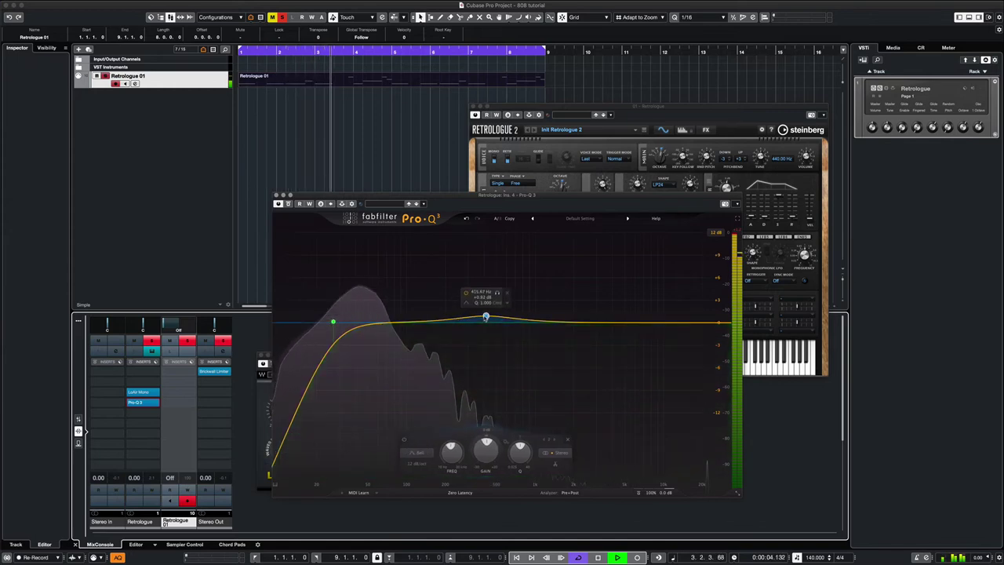
pyautogui.click(714, 325)
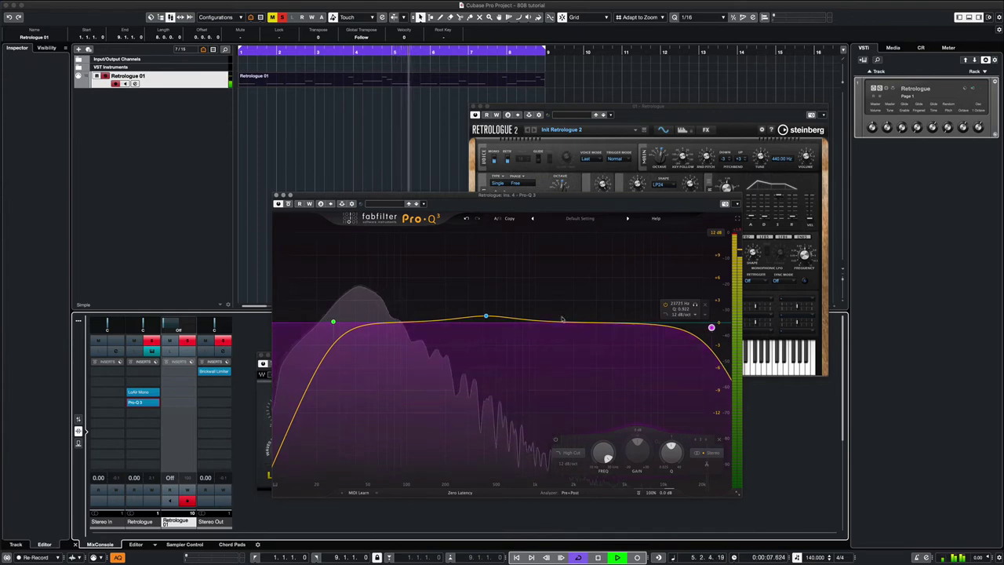
pyautogui.moveTo(486, 316); pyautogui.dragTo(413, 311)
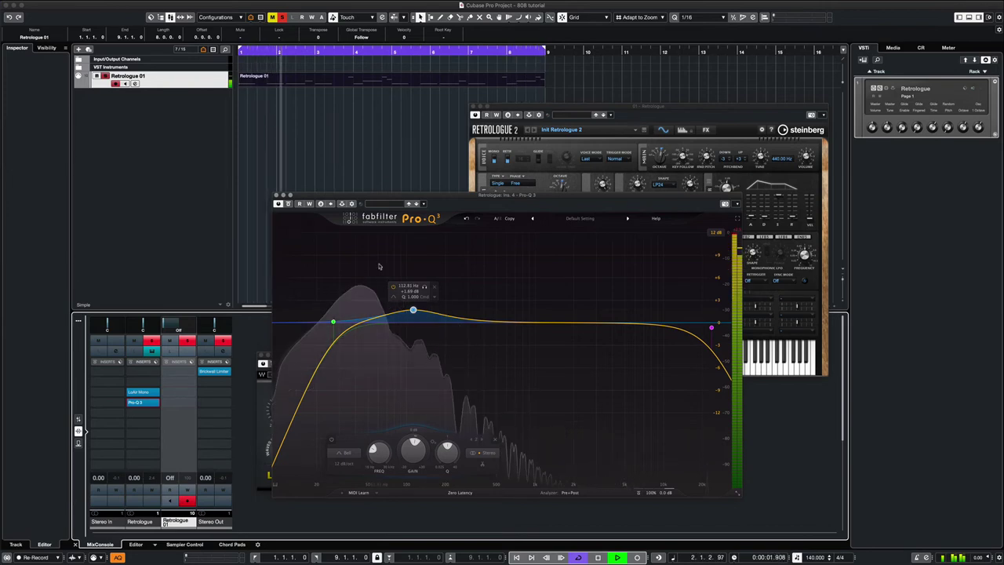
# Stop playback and close the Pro-Q 3, Retrologue and LoAir Mono windows
pyautogui.press('space')
pyautogui.click(276, 196)
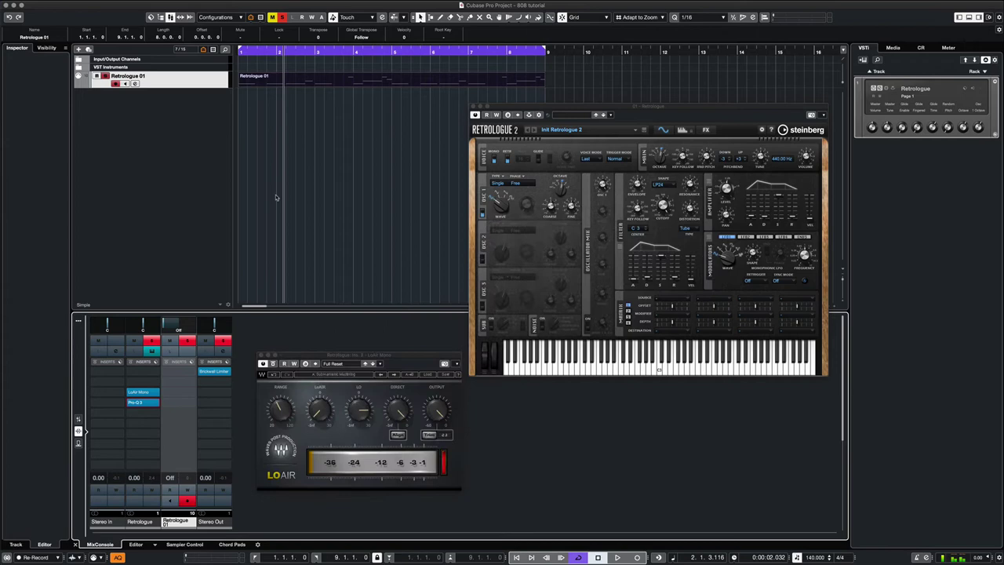
pyautogui.click(473, 106)
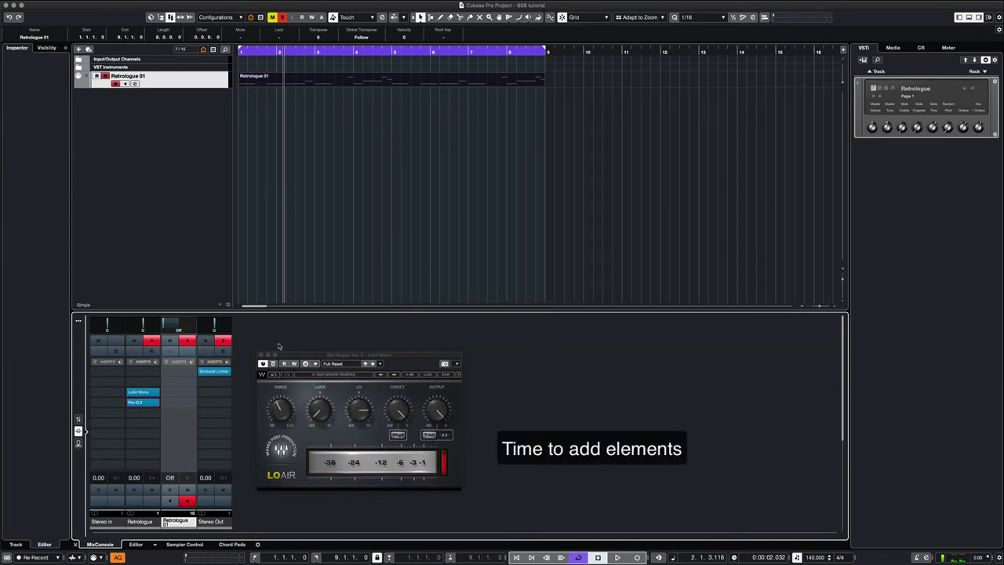
pyautogui.click(262, 356)
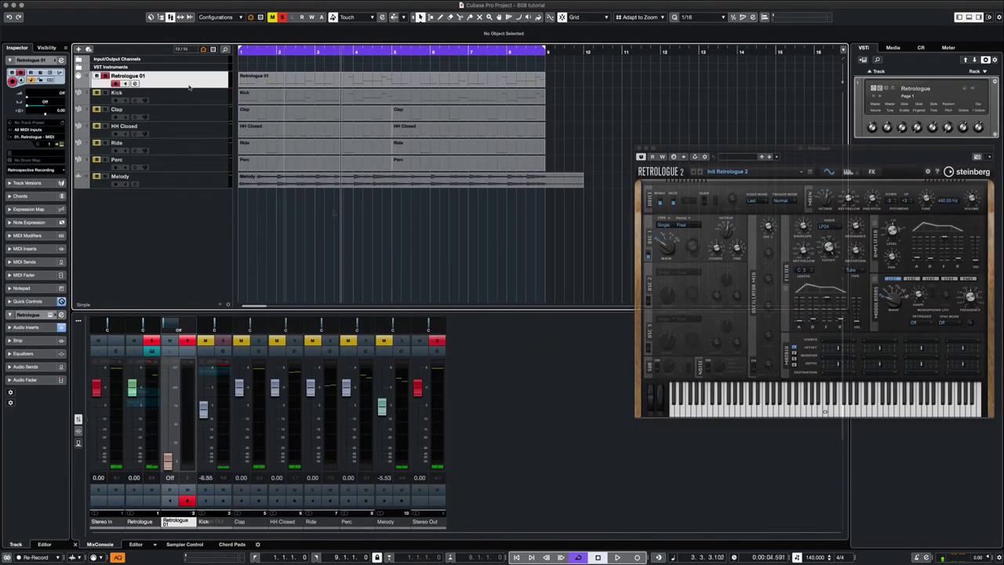
# Audition the bass alone and with the Kick track unmuted, setting the Kick volume to -7.58 dB
pyautogui.press('space')
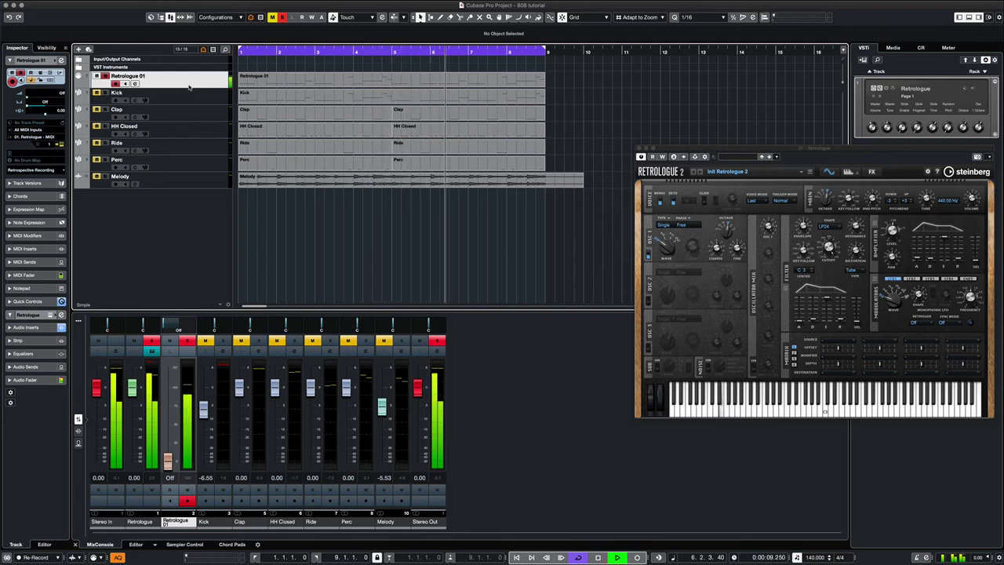
pyautogui.press('space')
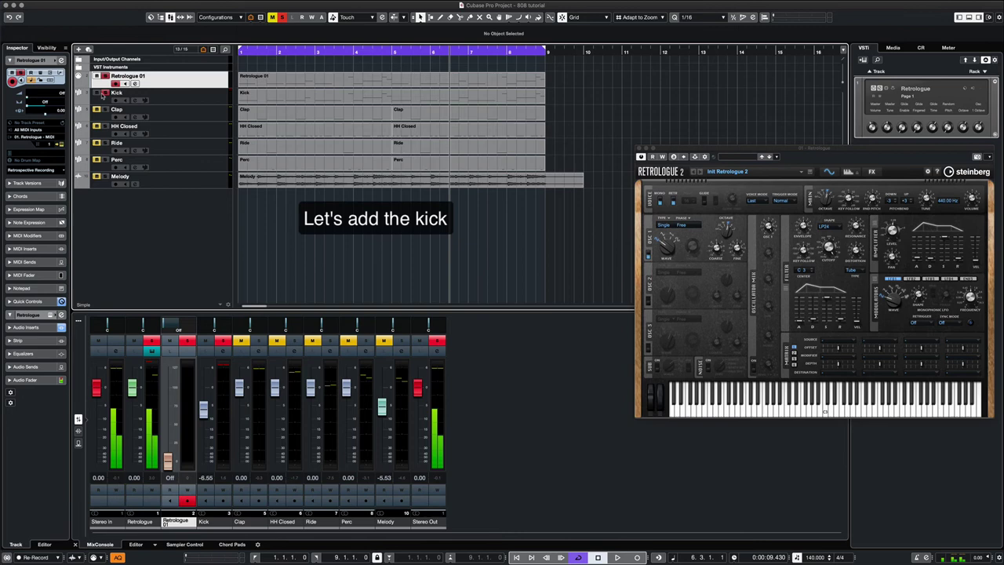
pyautogui.press('space')
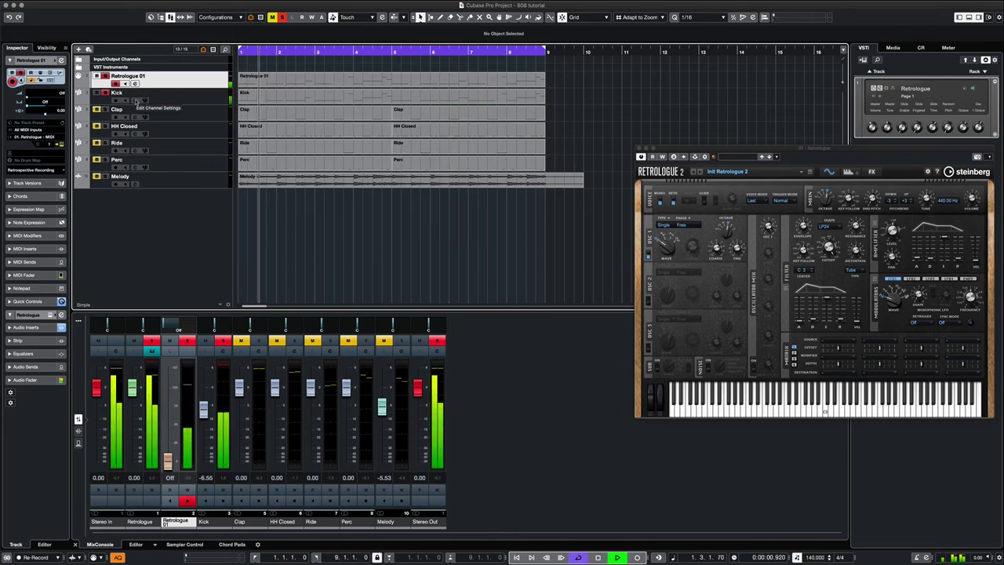
pyautogui.click(188, 99)
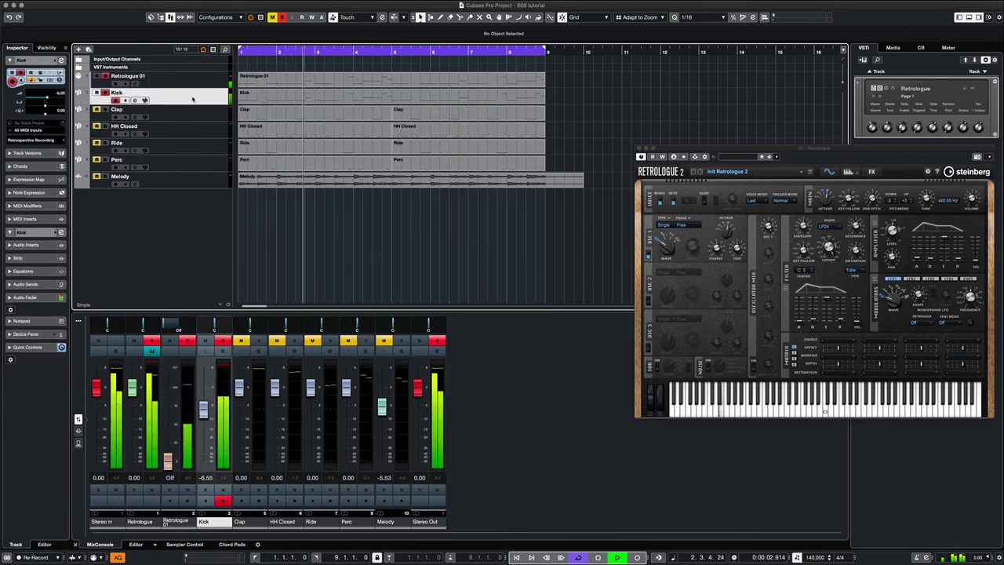
pyautogui.moveTo(47, 99); pyautogui.dragTo(45, 100)
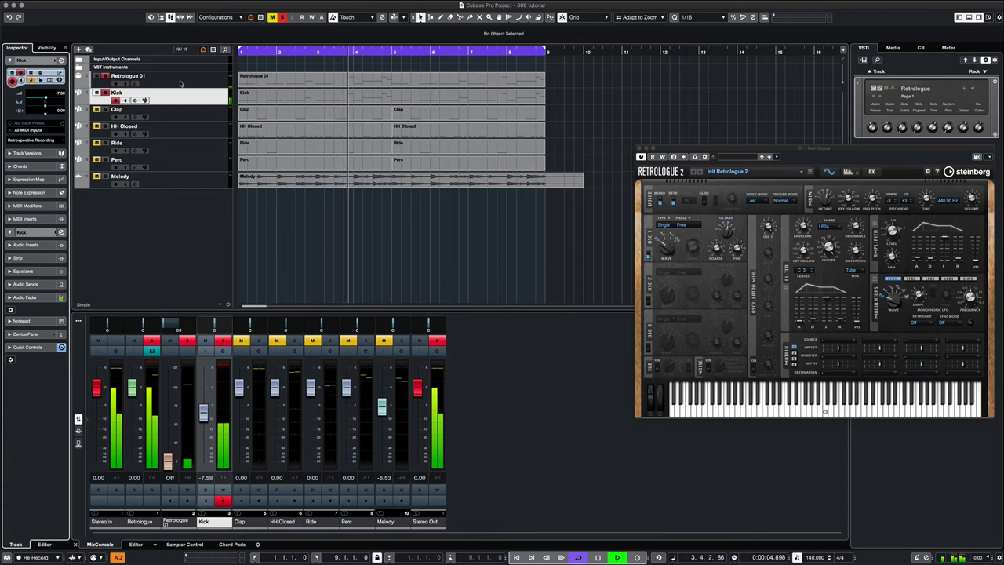
# Bring in the remaining tracks during playback, setting Clap to -3.05 dB, HH Closed to -3.67 dB, Ride to -2.75 dB and Melody to -4.70 dB
pyautogui.click(188, 115)
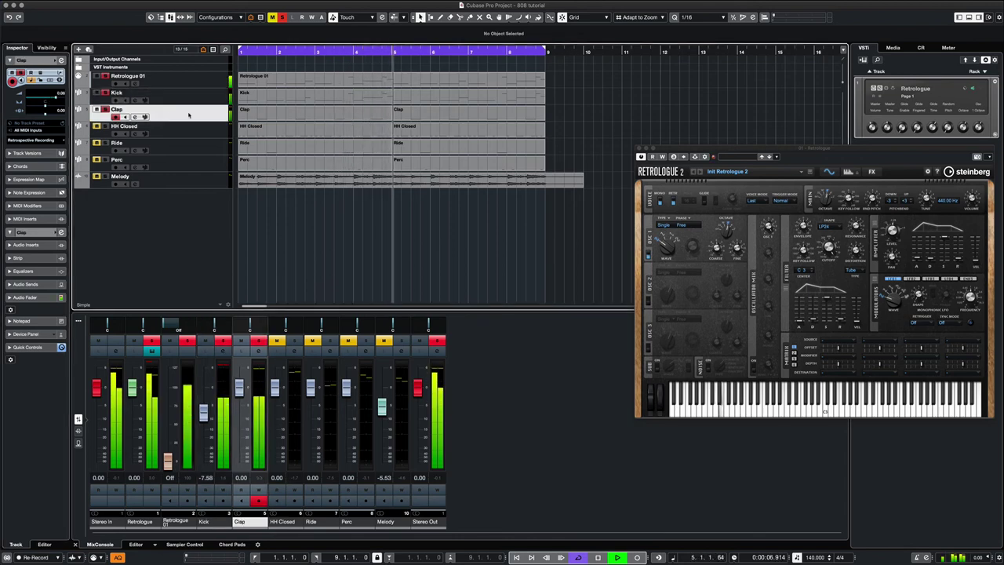
pyautogui.moveTo(48, 100); pyautogui.dragTo(49, 102)
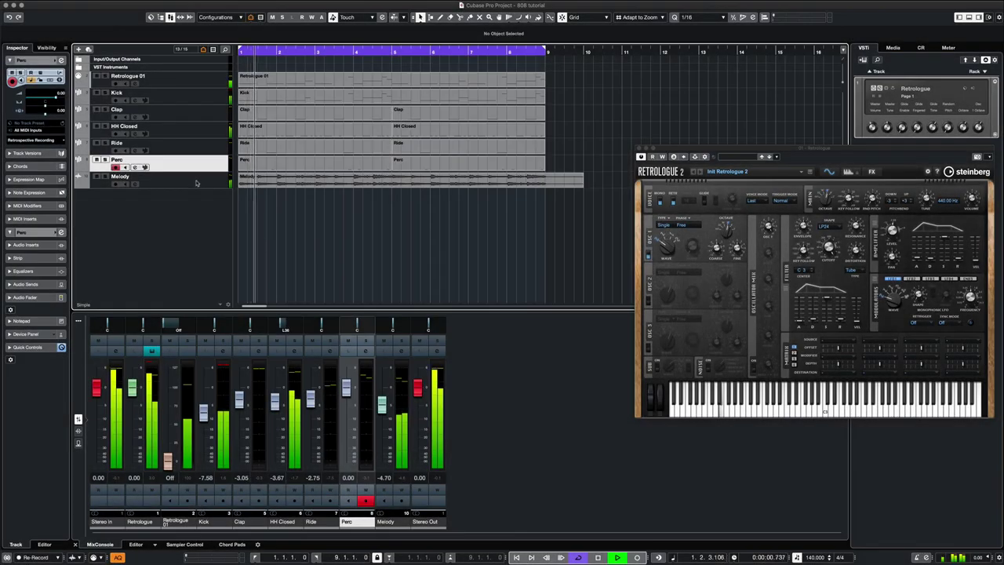
pyautogui.click(197, 183)
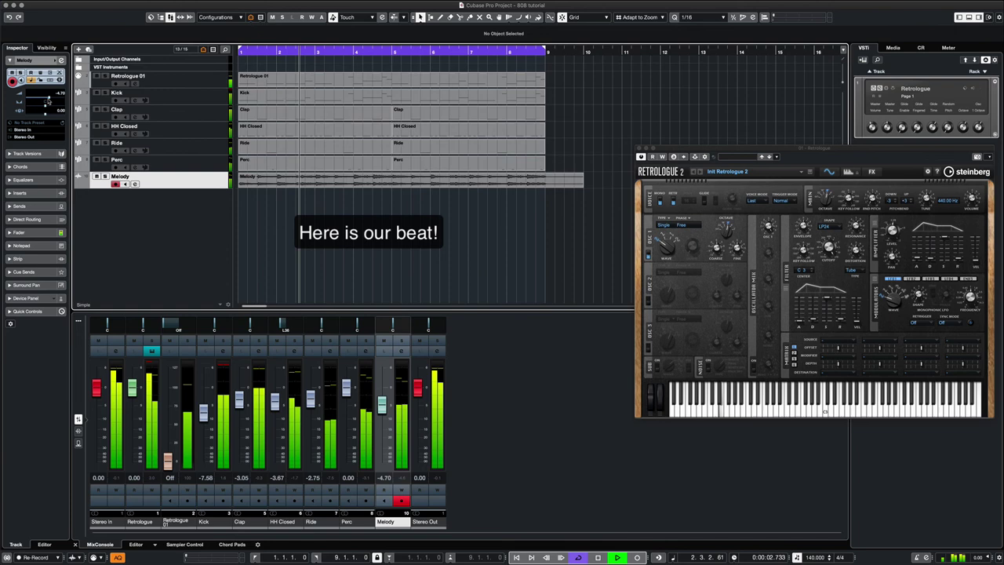